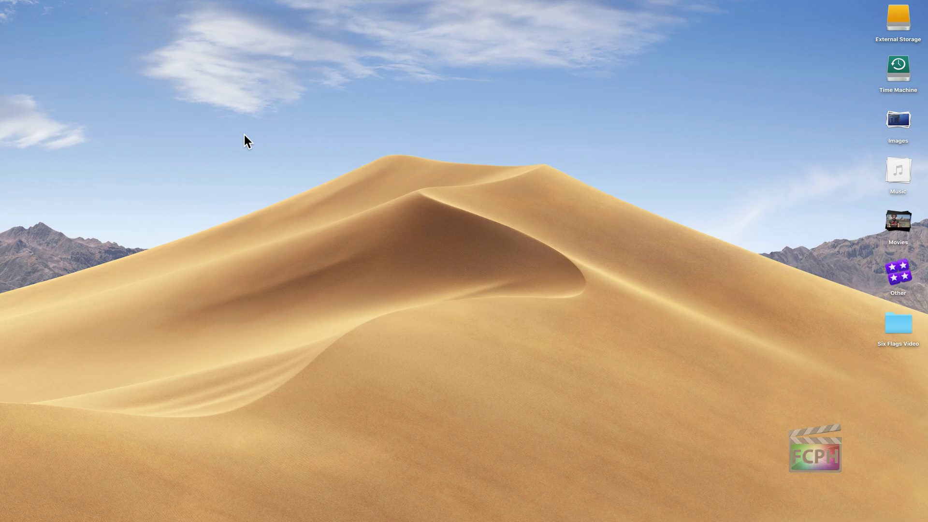
- Dismiss a Spotlight search for 'final' and open Launchpad from the Dock
key("super+space")
type("final")
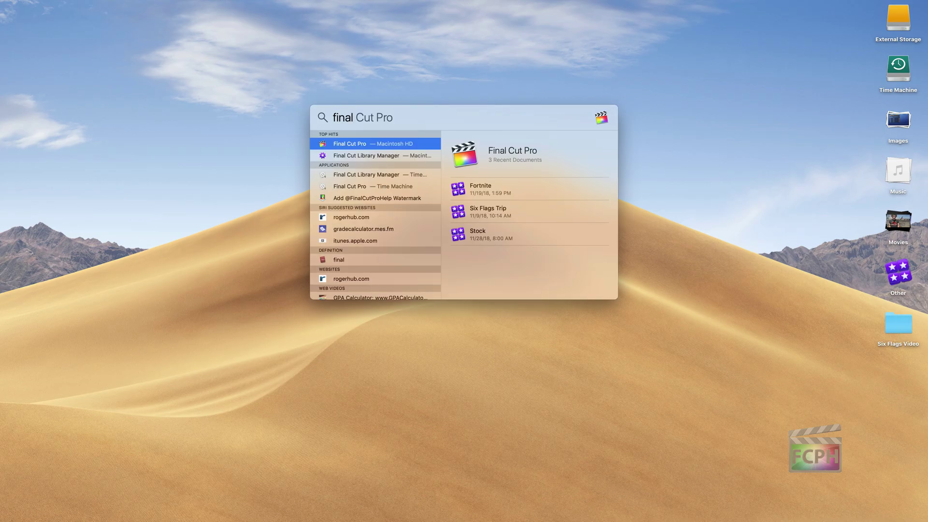
left_click(248, 140)
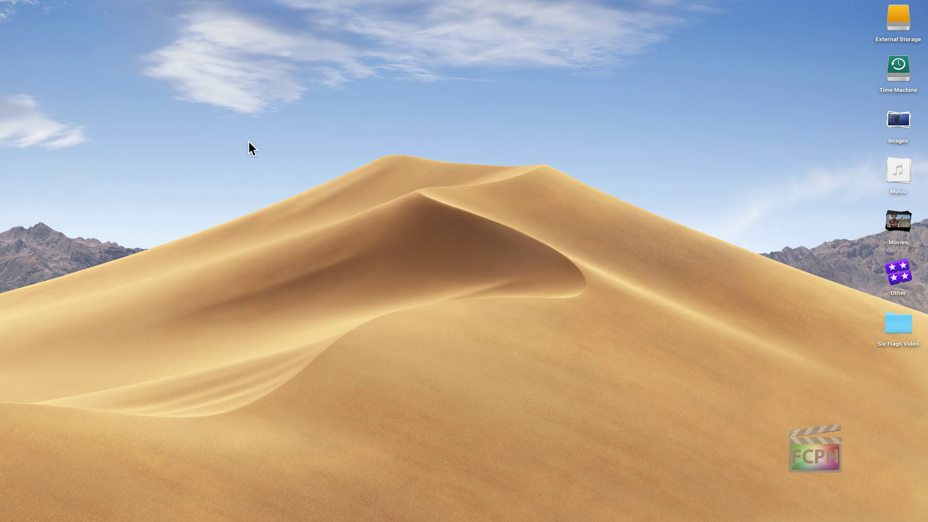
mouse_move(172, 514)
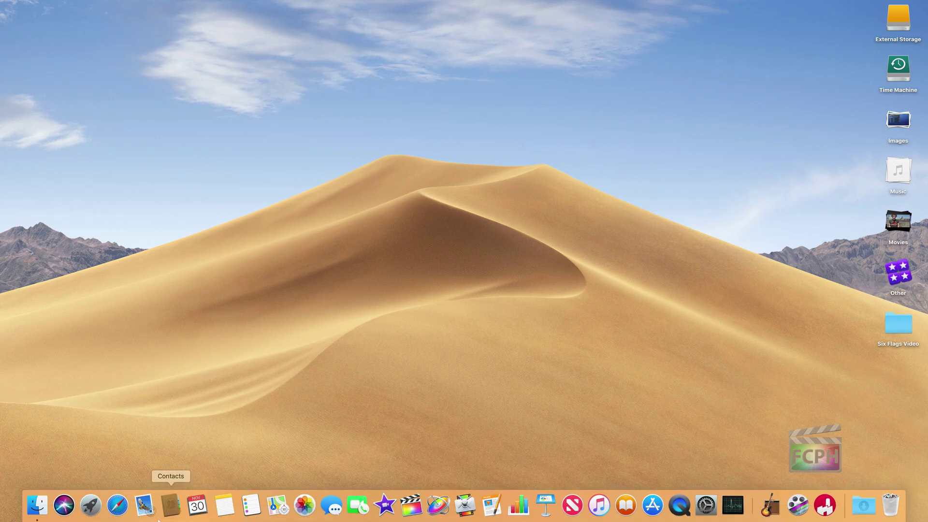
left_click(92, 508)
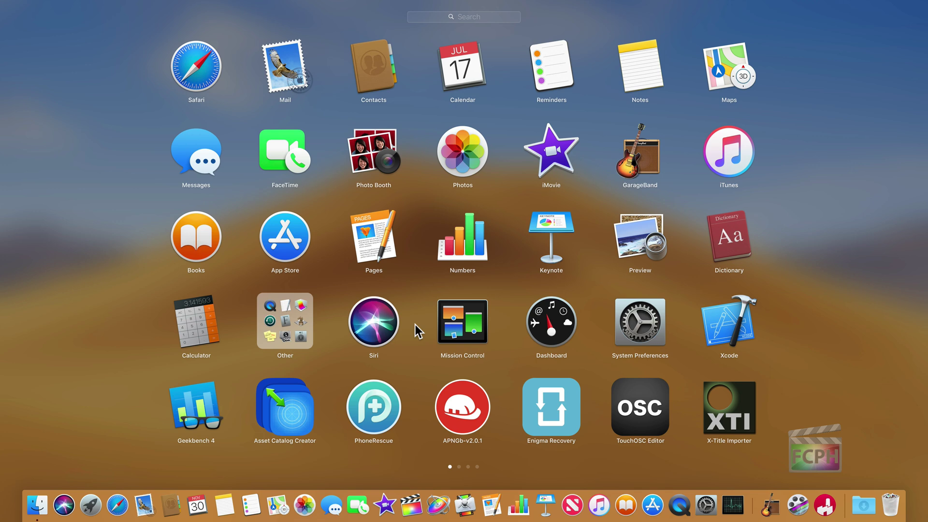
- Combine Pages and Numbers into a Productivity folder, then add Keynote to it
key("alt")
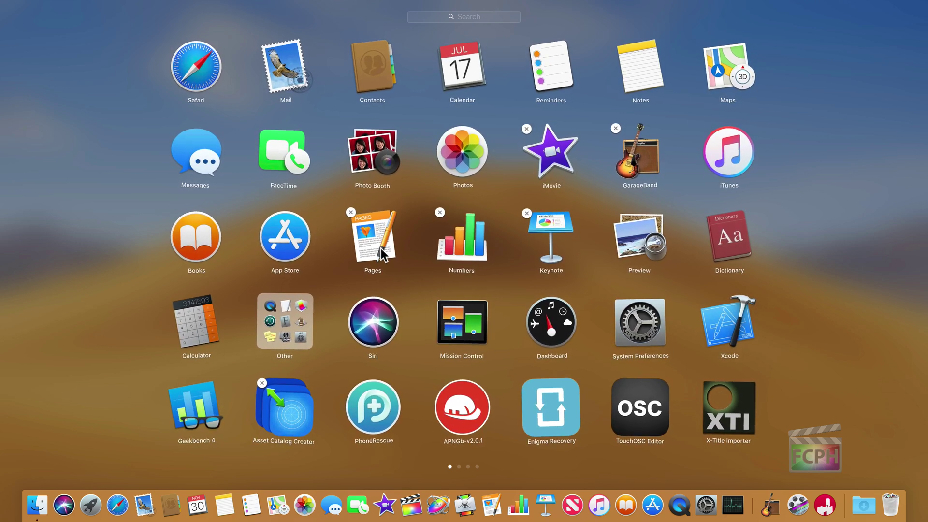
mouse_move(381, 248)
left_mouse_down()
mouse_move(465, 246)
mouse_move(388, 246)
left_mouse_up()
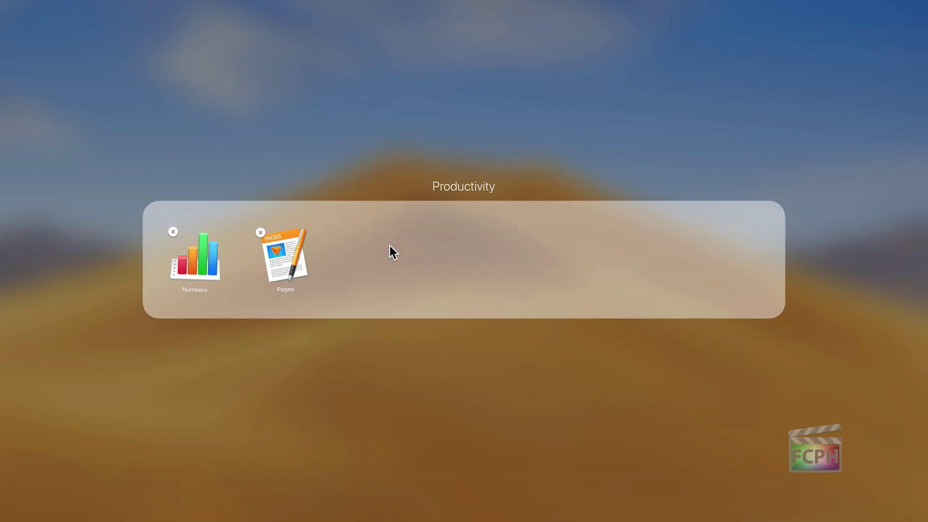
left_click(377, 173)
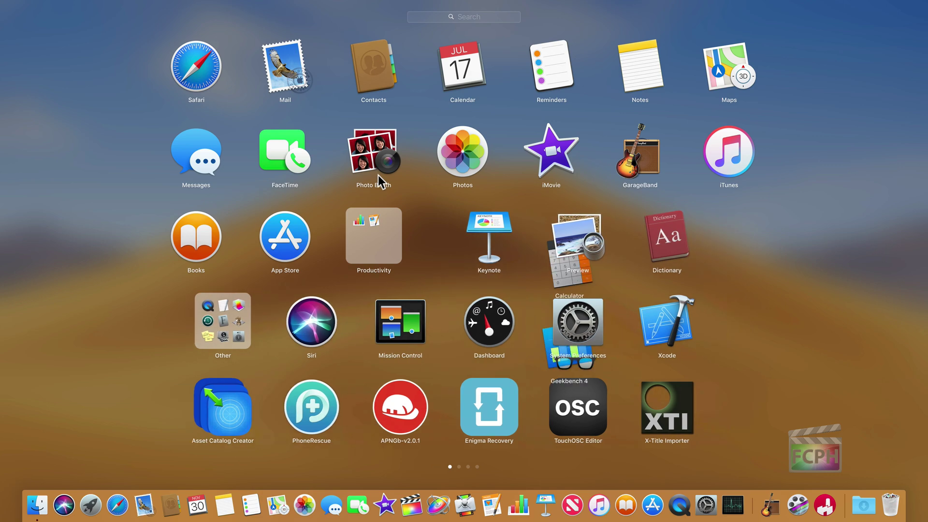
left_click_drag(471, 239, 381, 237)
left_click(378, 280)
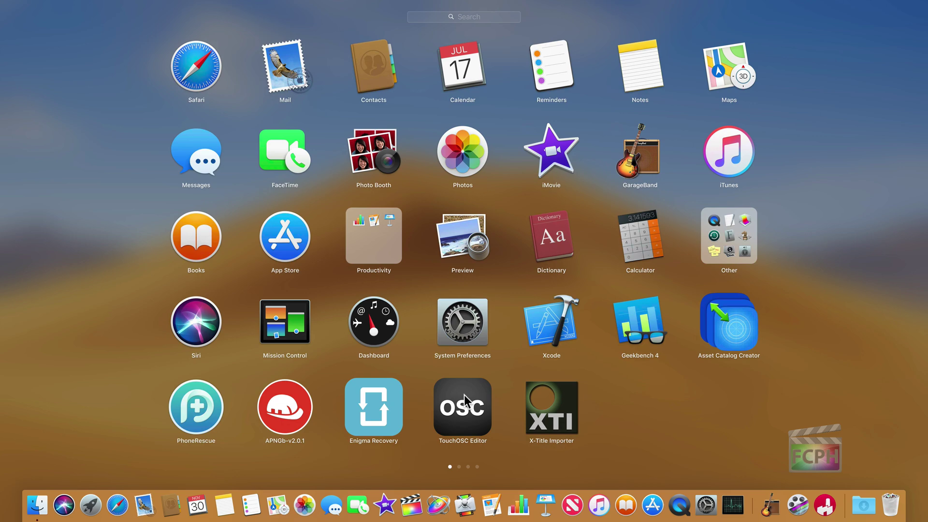
left_click(460, 468)
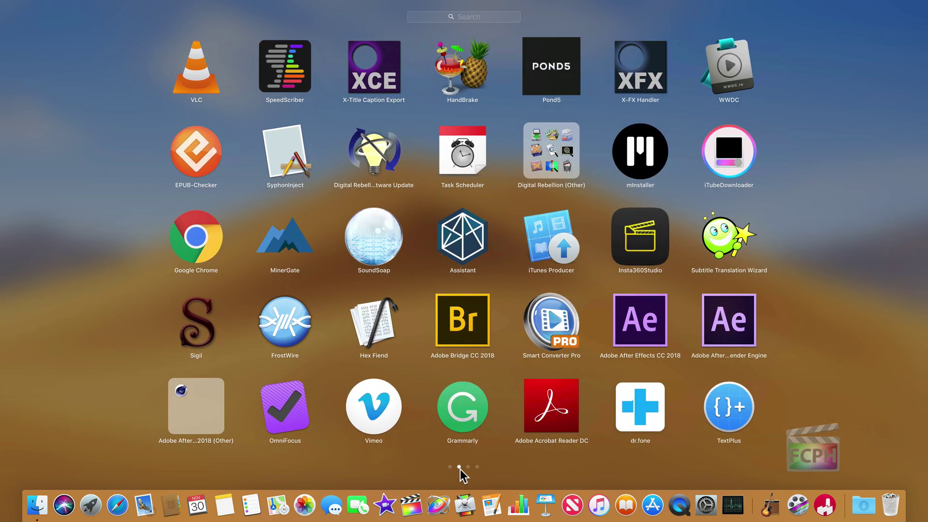
left_click_drag(327, 198, 648, 220)
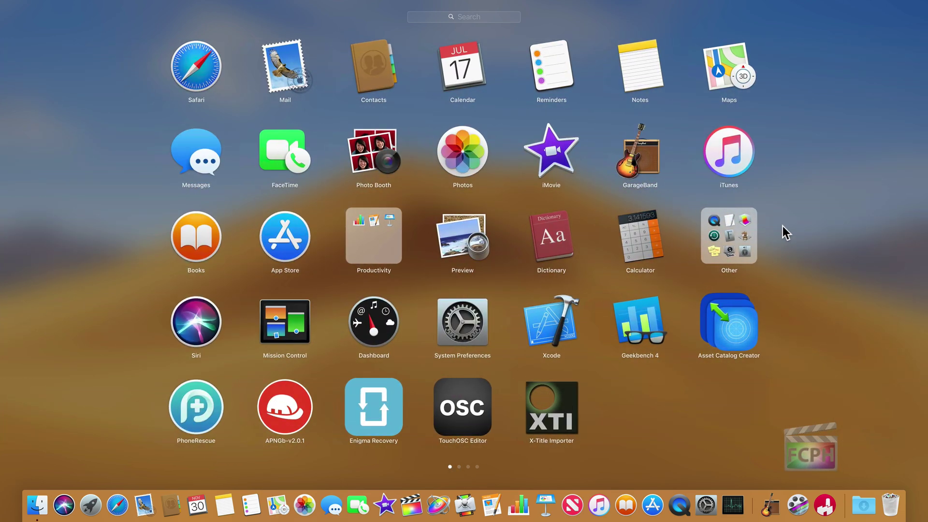
left_click_drag(782, 225, 455, 227)
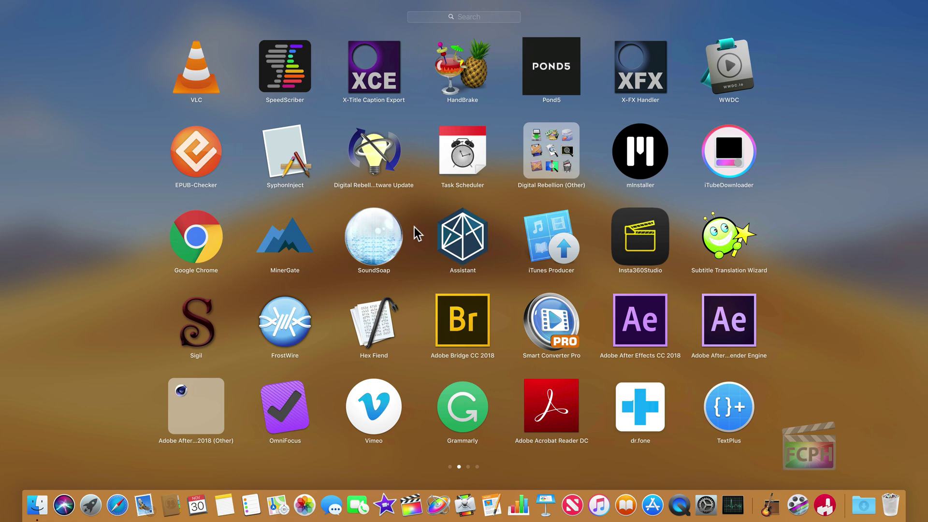
scroll(338, 277, "left", 5)
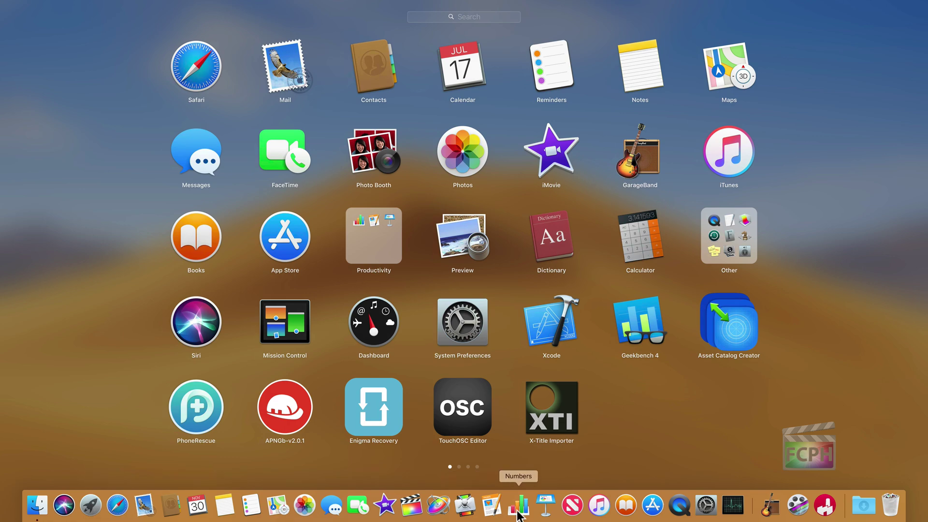
- Assign Launchpad to the top-right hot corner in Screen Saver settings, then trigger it
left_click(706, 505)
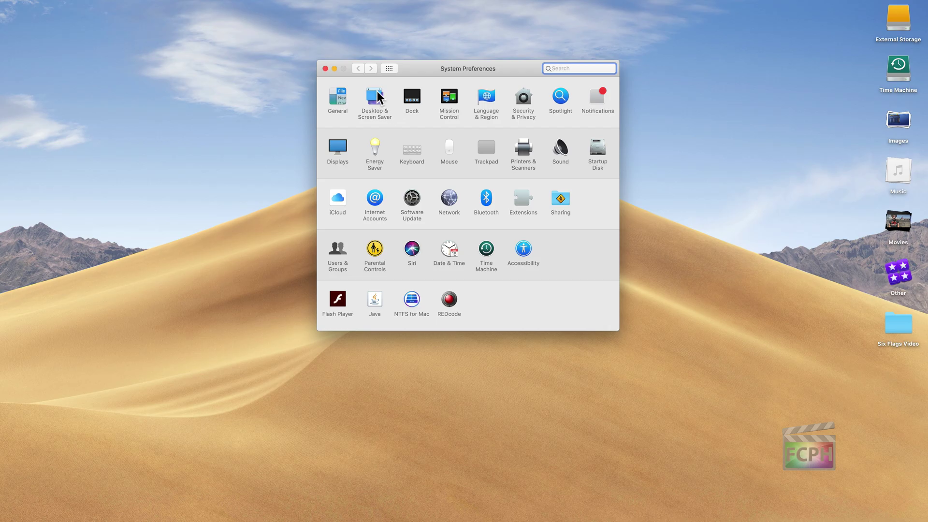
left_click(377, 97)
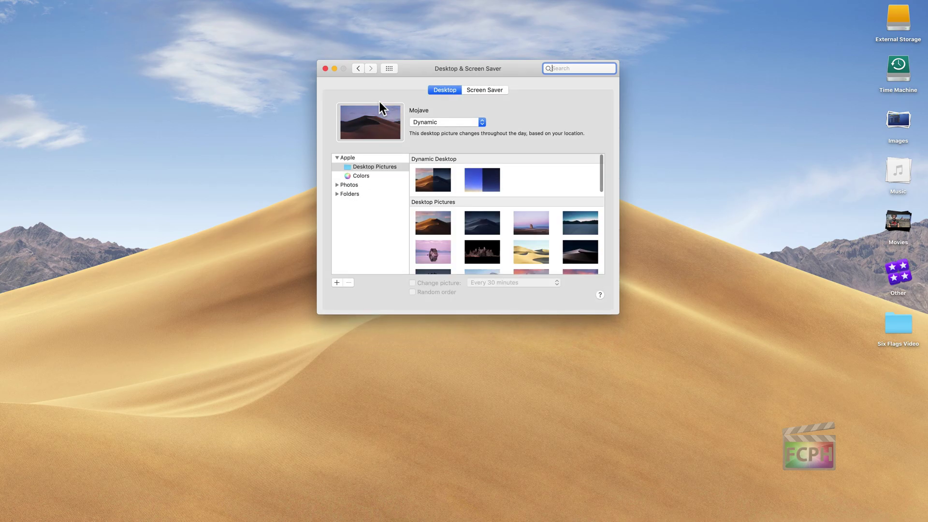
left_click(486, 90)
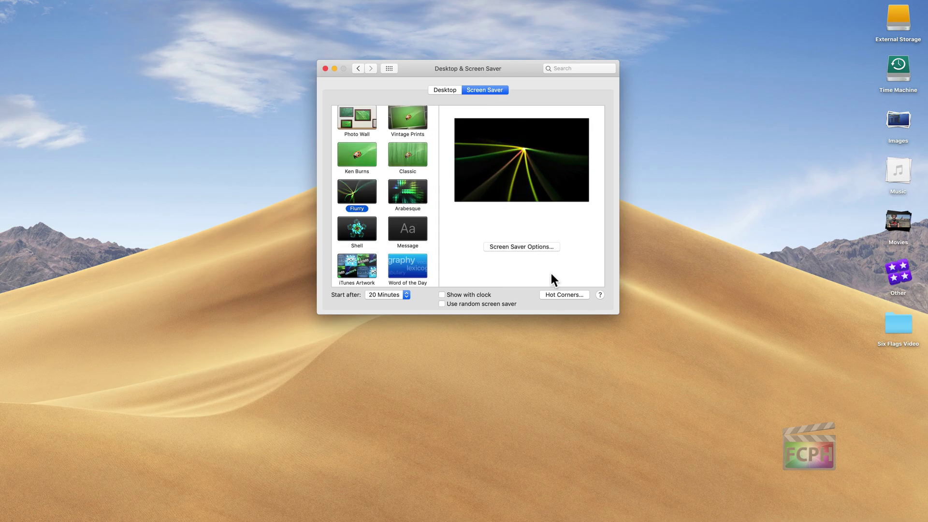
left_click(571, 296)
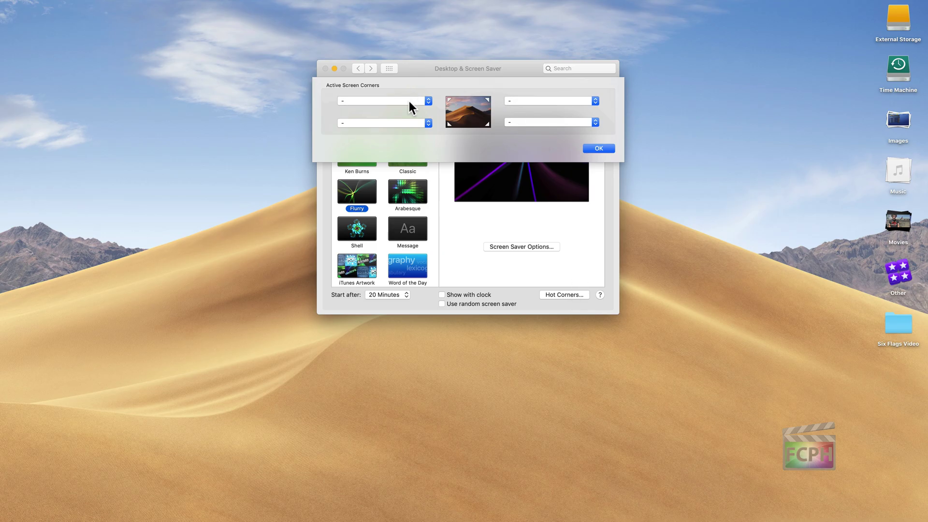
left_click(551, 101)
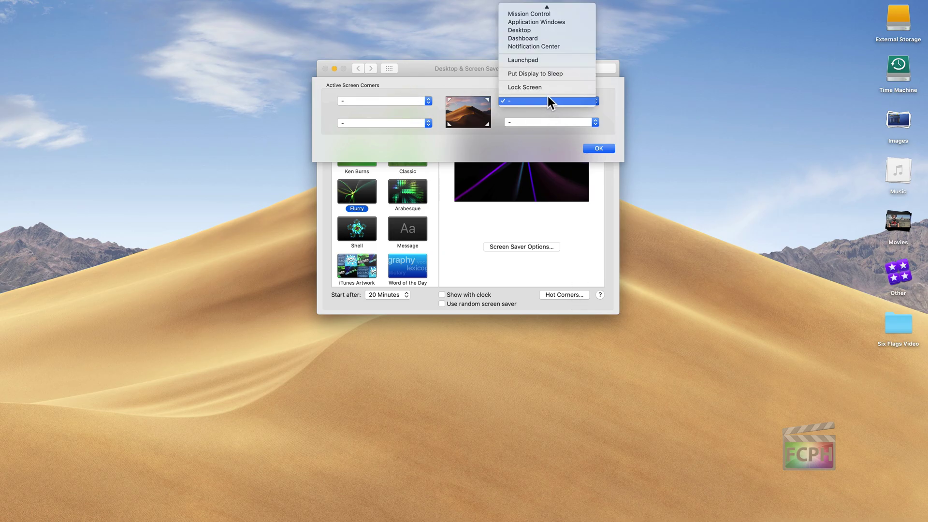
left_click(556, 59)
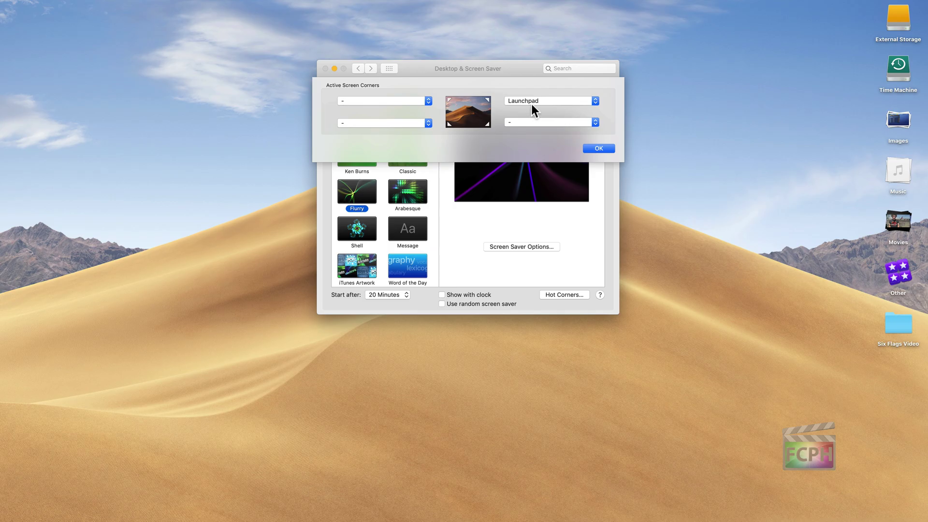
left_click(600, 148)
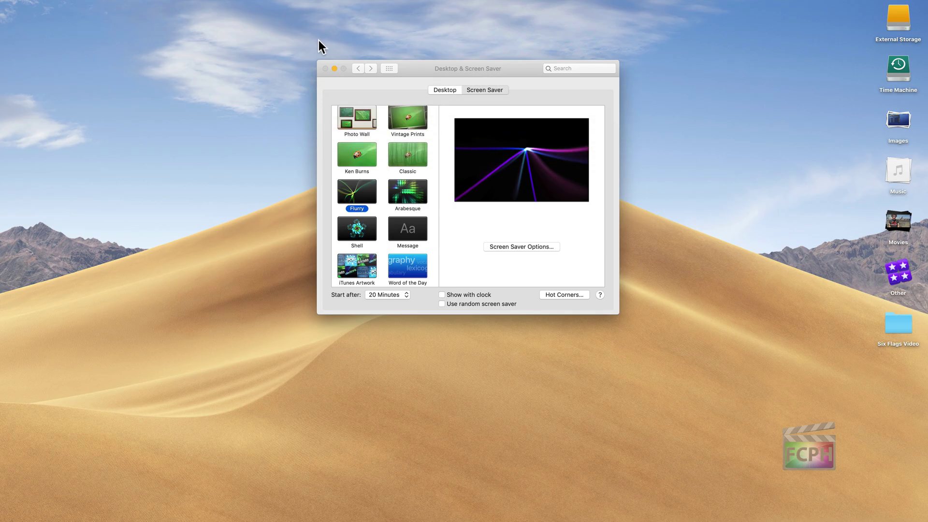
left_click(324, 68)
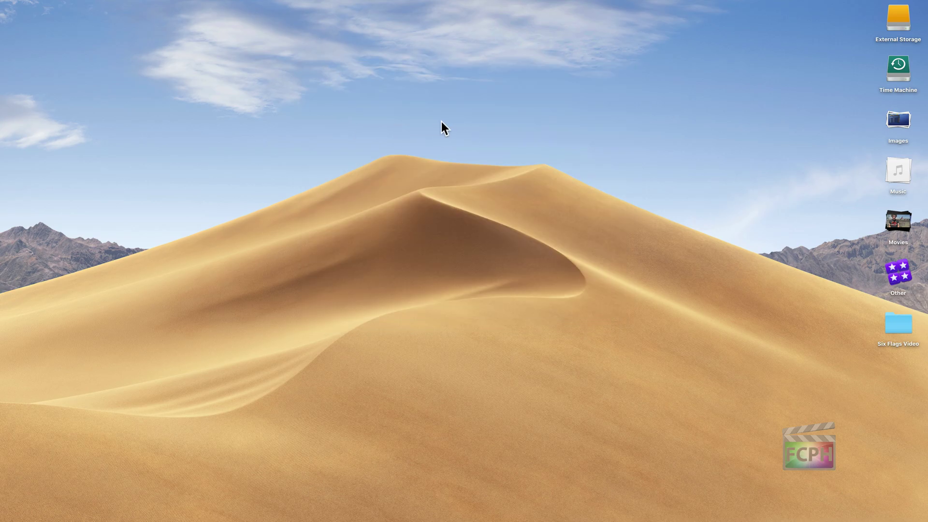
mouse_move(927, 0)
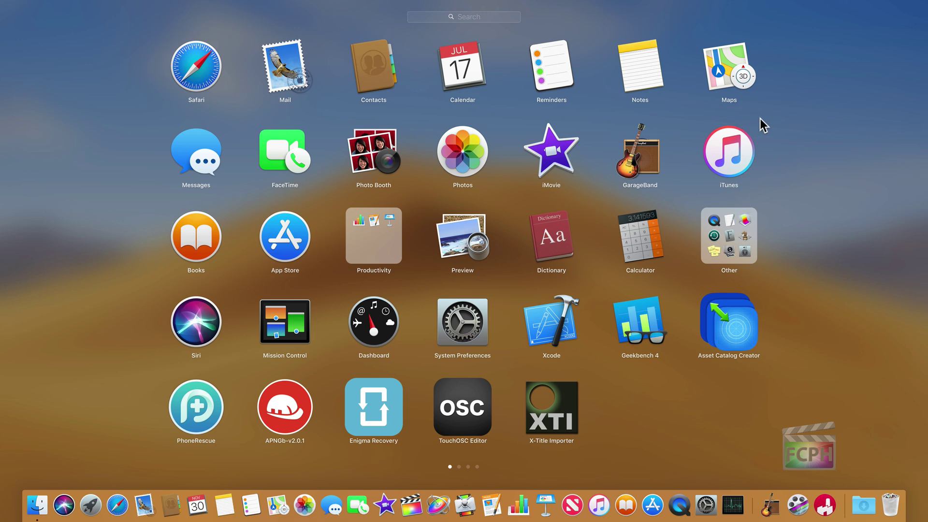
- Launch the Maps app from the Launchpad grid
left_click(730, 60)
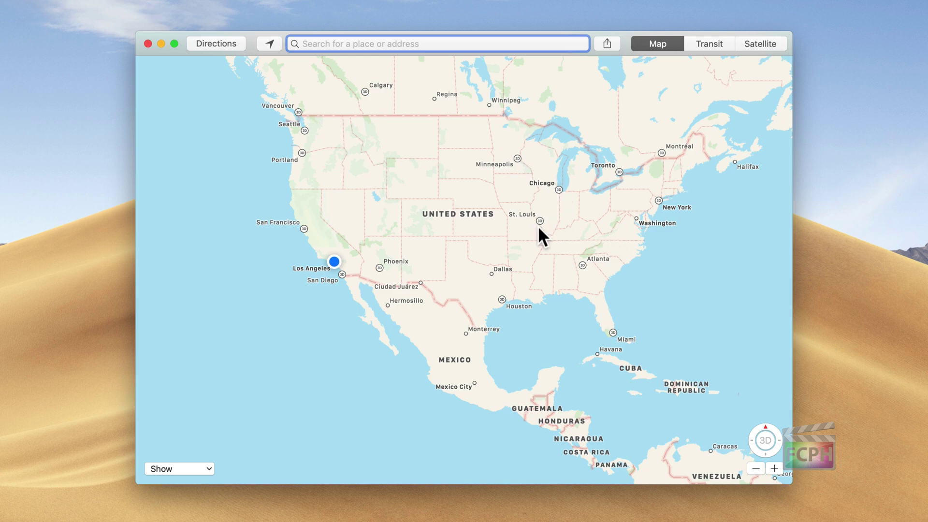
- Start the 3D Flyover Tour from Chicago's callout and let it reach Cloud Gate
left_click(557, 192)
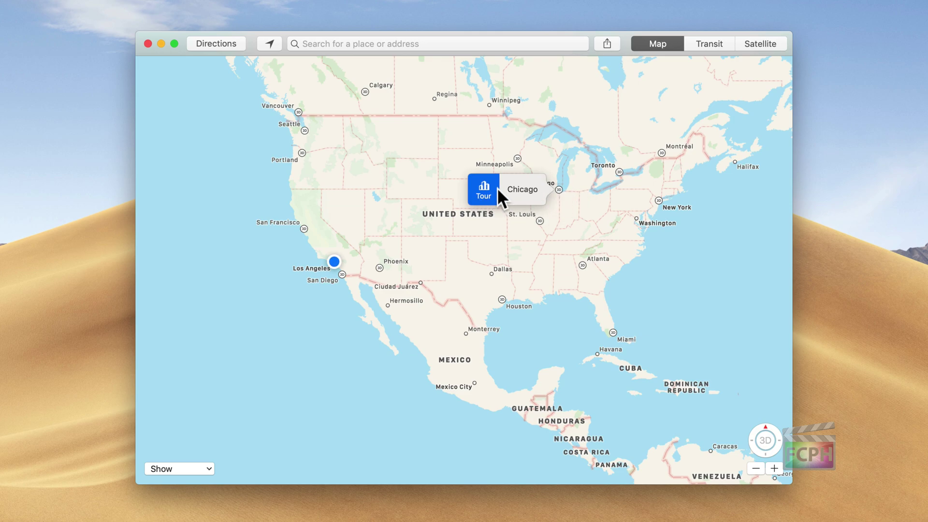
left_click(485, 191)
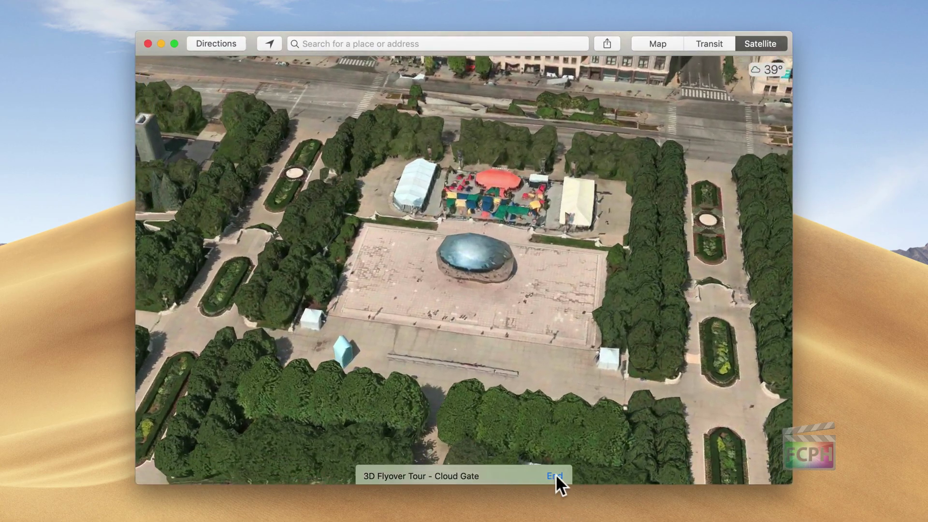
- End the tour and open the McCormick Tribune Ice Rink card in satellite view
left_click(554, 475)
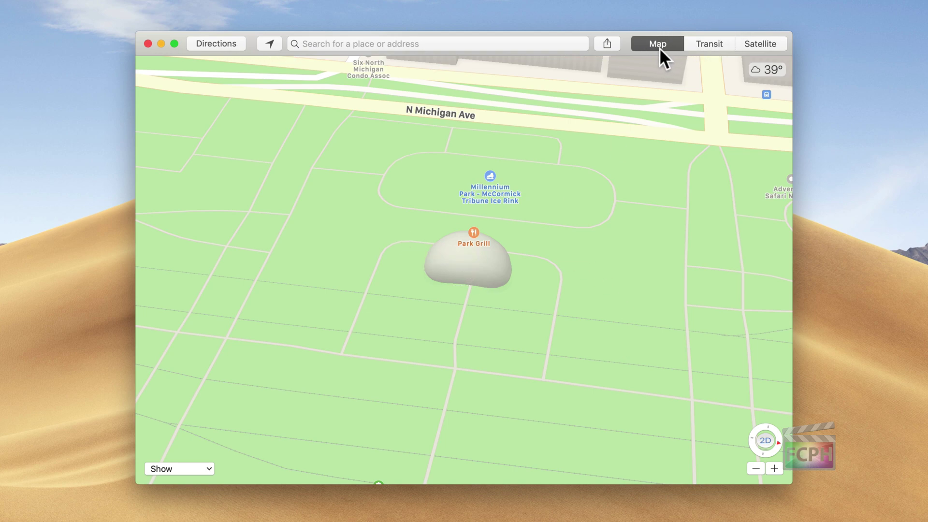
left_click(750, 41)
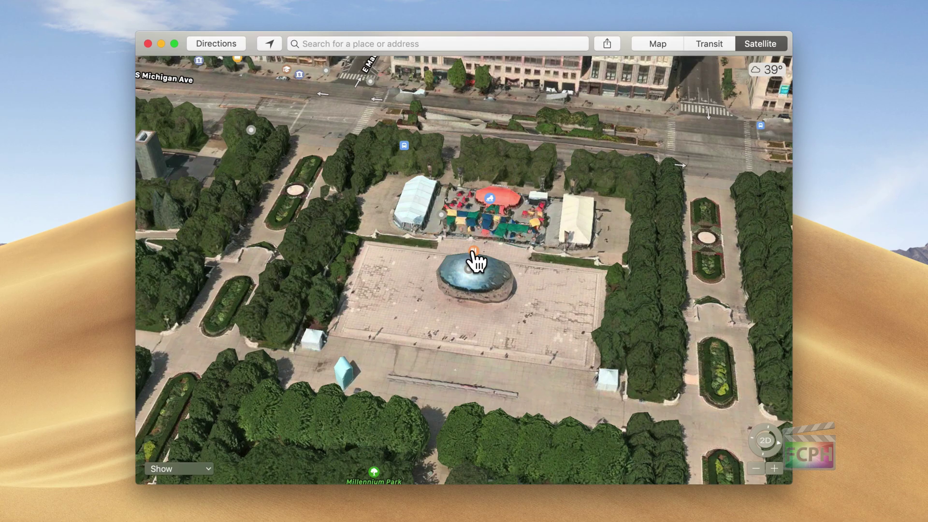
scroll(472, 256, "up", 5)
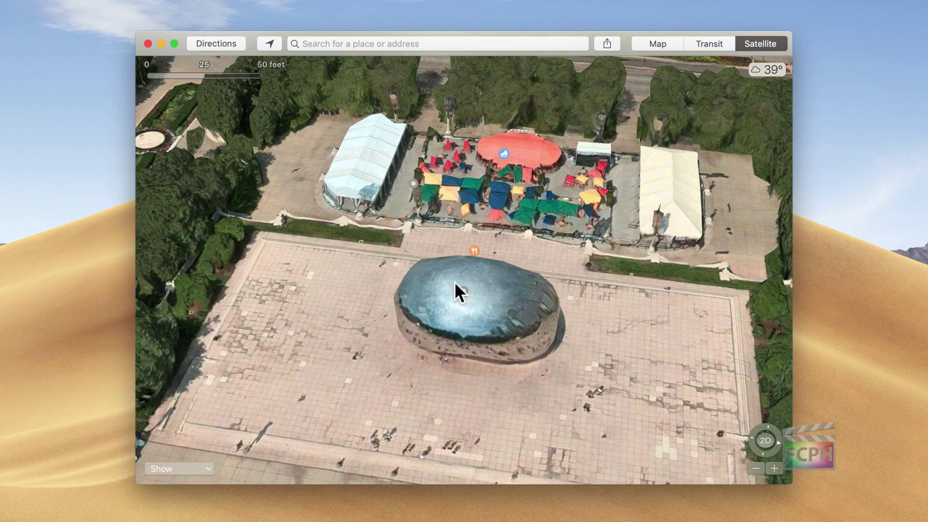
left_click(504, 154)
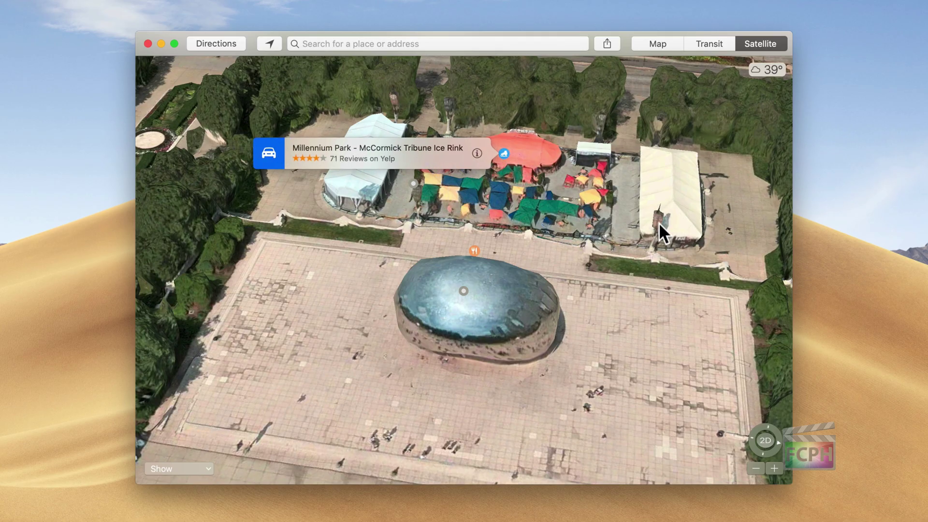
- Zoom out three levels and pan to show downtown Chicago around Millennium Park
left_click(751, 467)
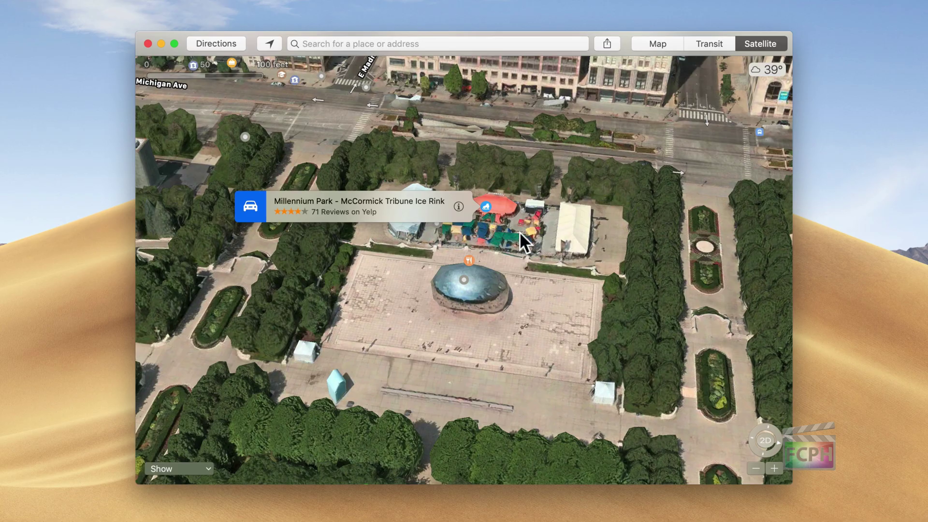
left_click(753, 468)
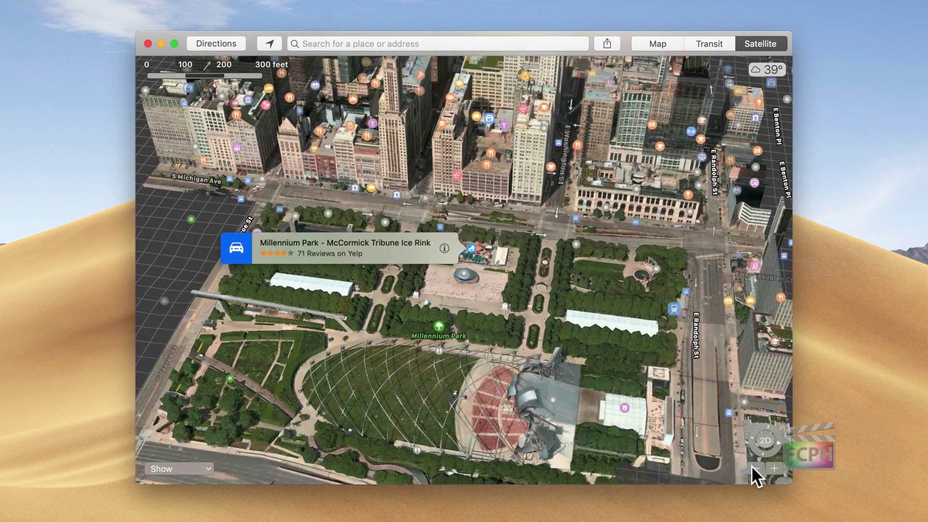
left_click(752, 467)
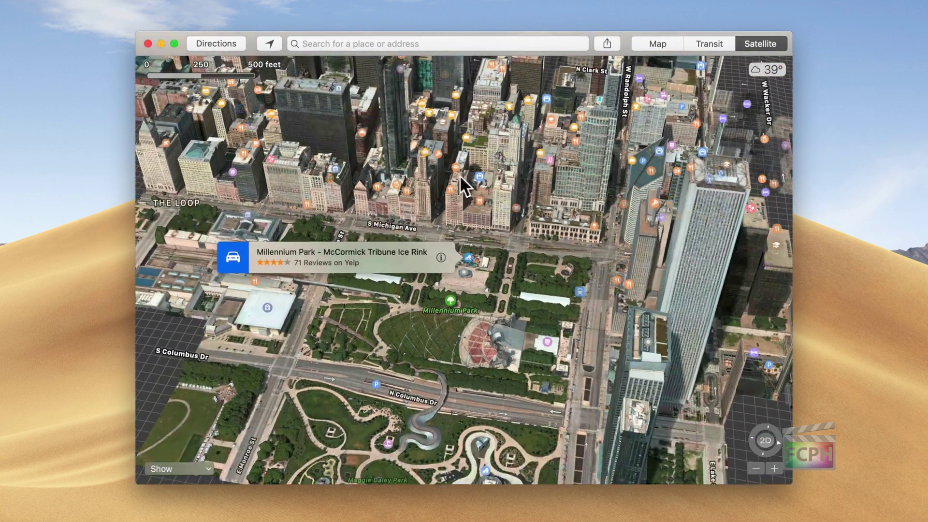
left_click_drag(517, 257, 537, 378)
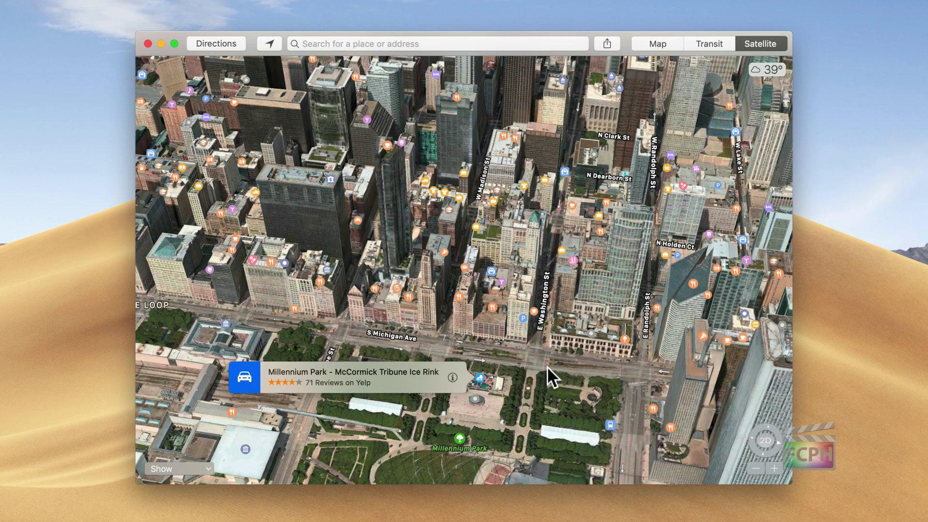
- Return to the standard map in flat 2D view and focus the search field
left_click(641, 45)
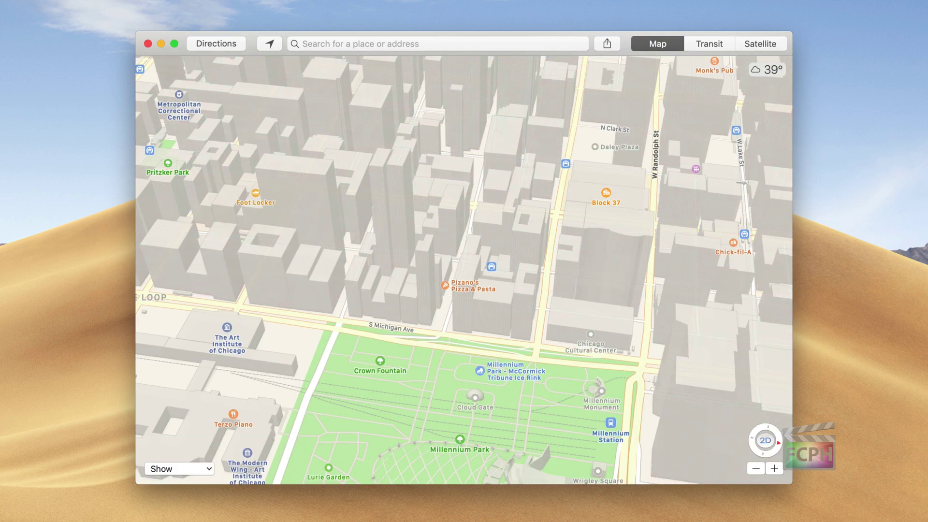
left_click(763, 441)
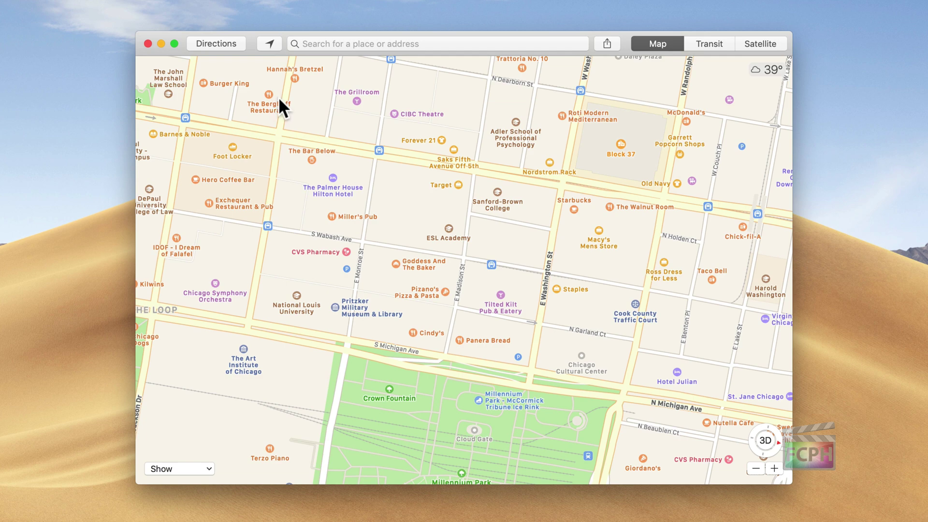
left_click(355, 44)
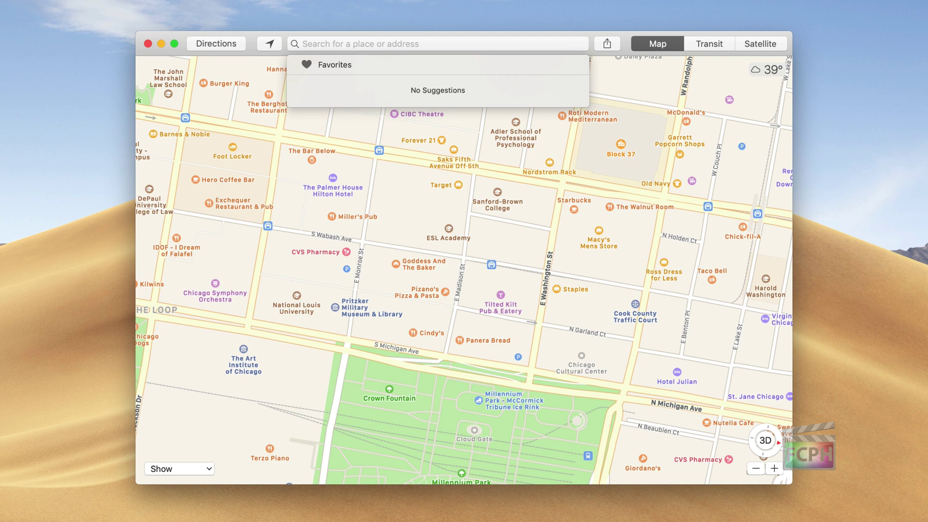
- Search Maps for 'burger' around Chicago's Loop
type("burger")
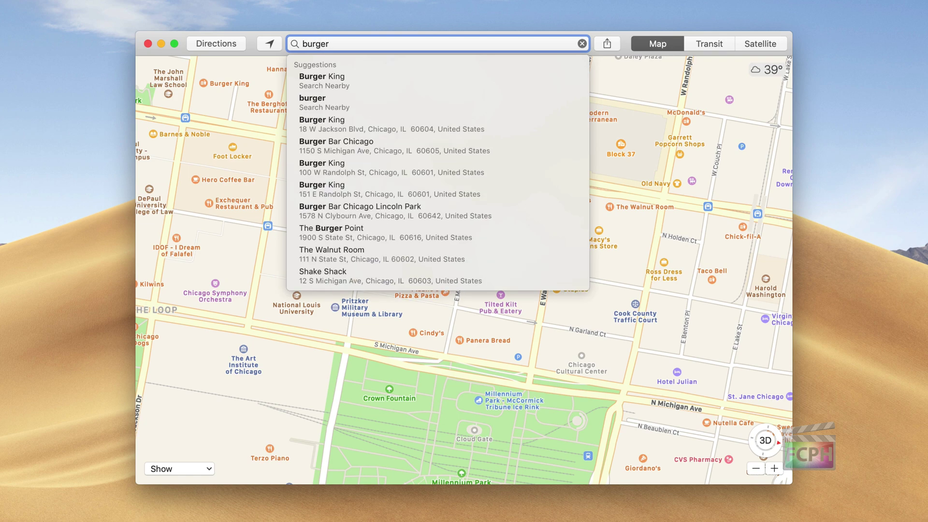
key("Return")
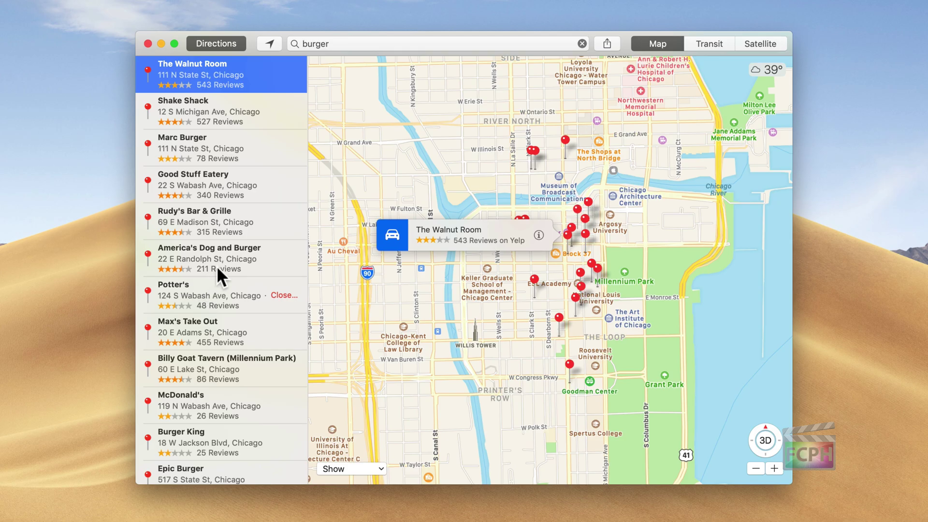
- Review Shake Shack's hours, address and reviews in its details card, then close it
left_click(211, 108)
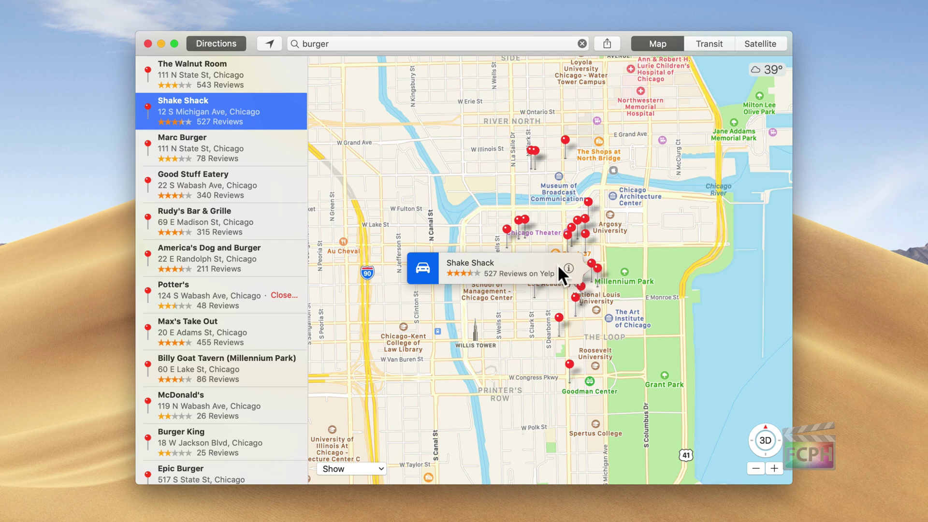
left_click(567, 267)
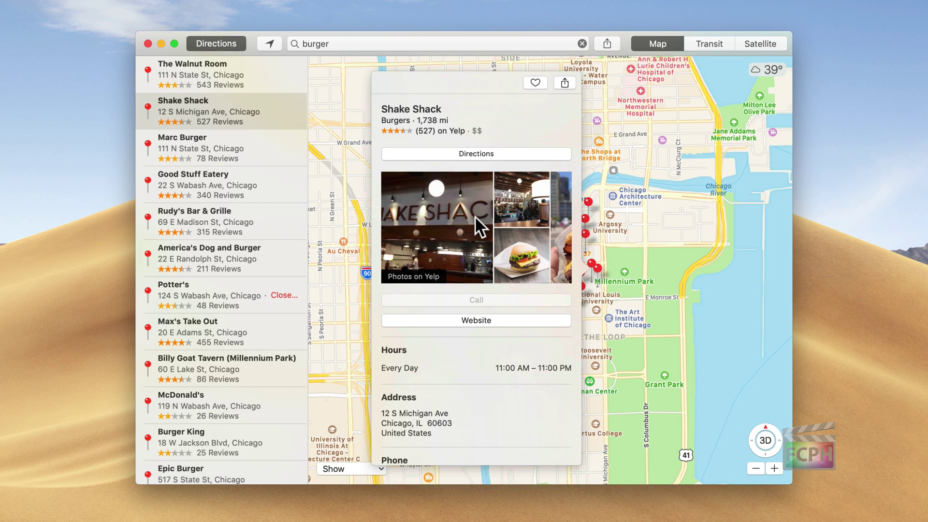
scroll(473, 358, "down", 6)
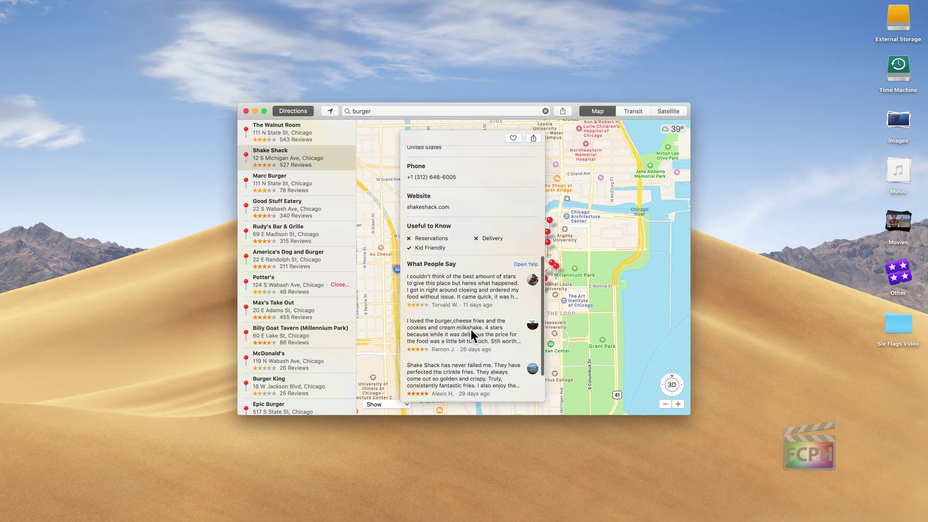
scroll(471, 329, "down", 4)
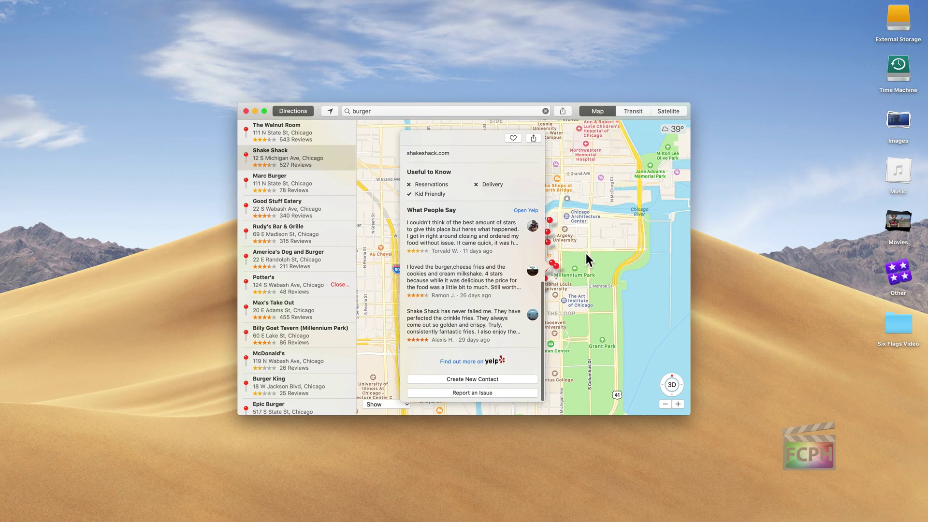
left_click(584, 239)
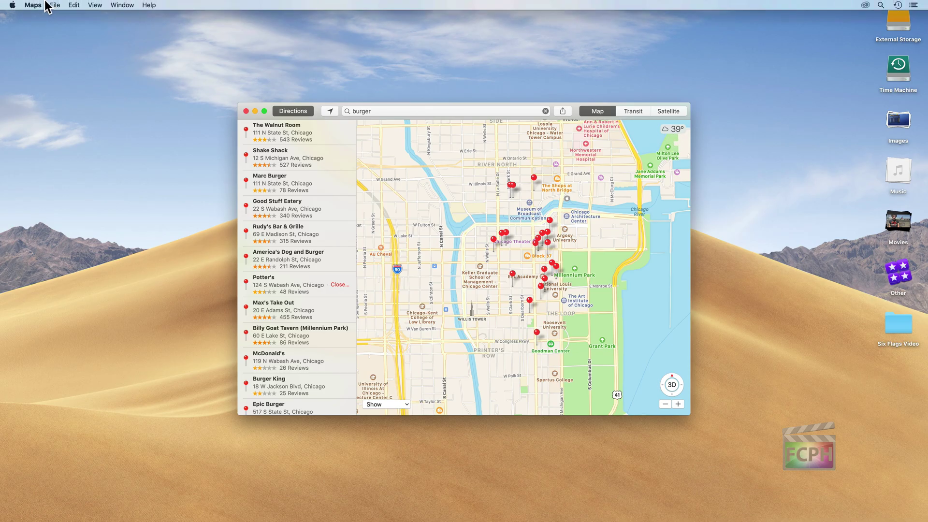
- Open the Maps menu in the menu bar and move across to the View menu
left_click(34, 5)
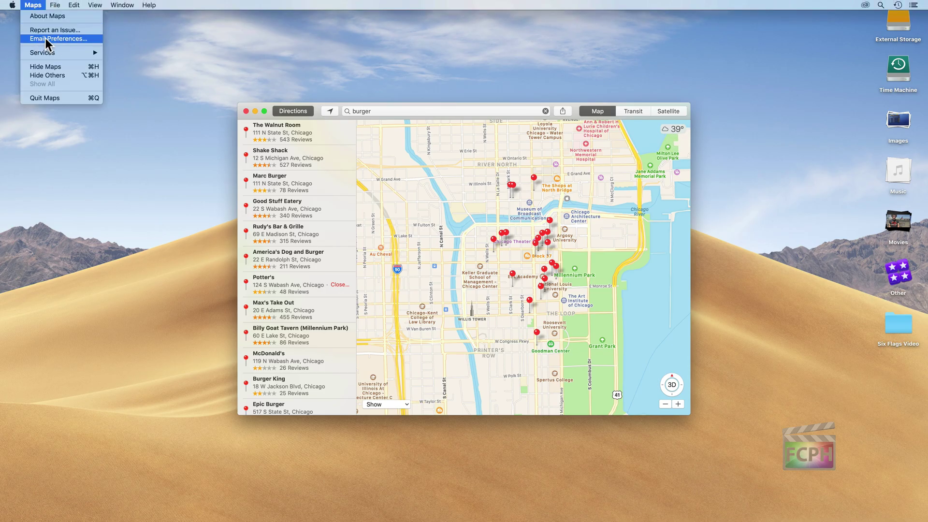
mouse_move(95, 5)
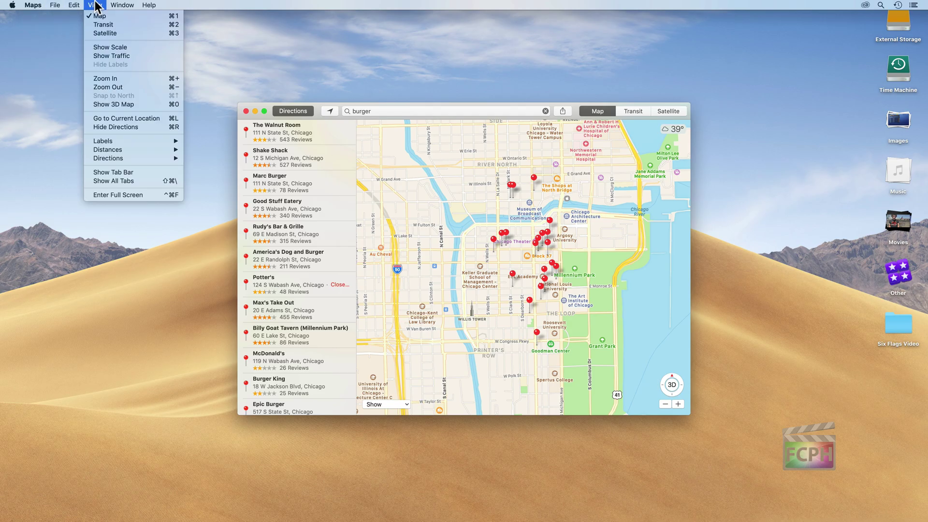